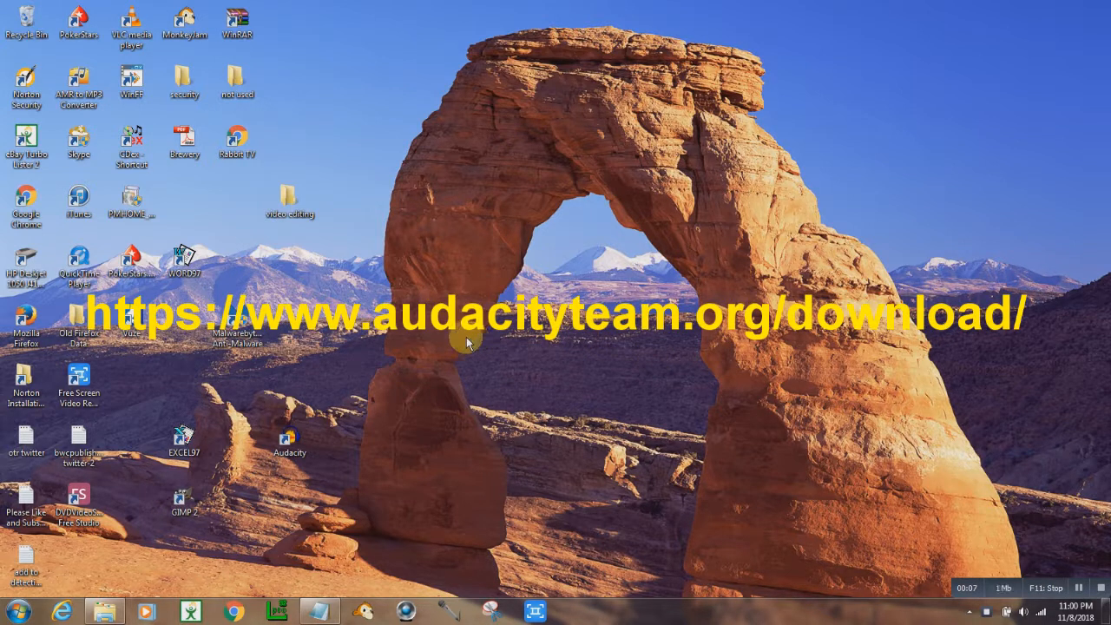
# - Open the video editing folder, launch the Vegas Pro 11.0 shortcut, and close the folder window
pyautogui.doubleClick(287, 204)
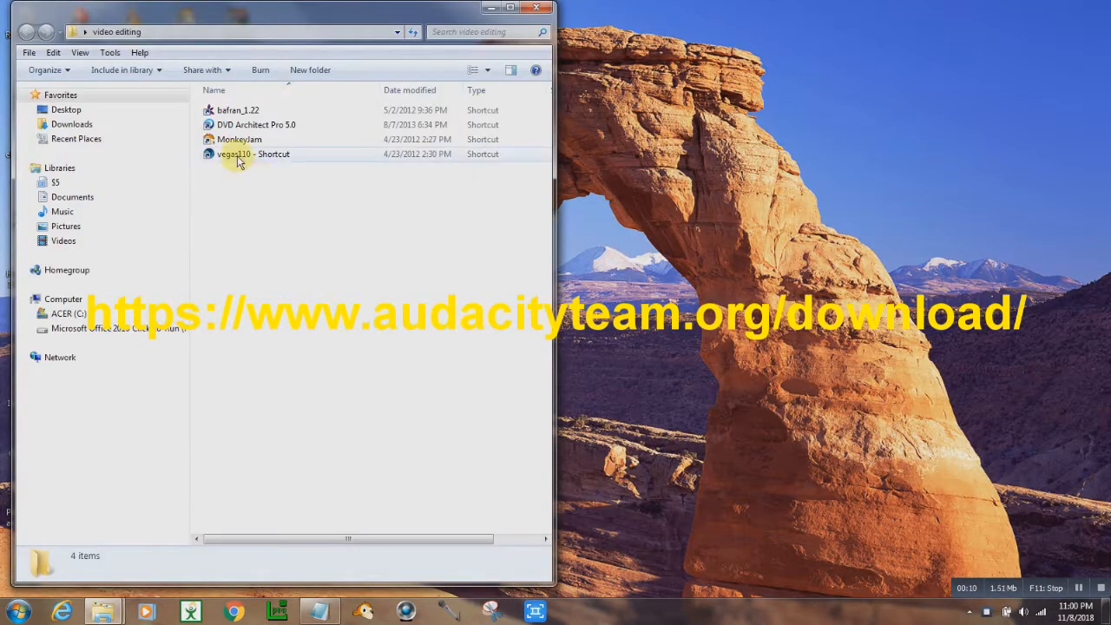
pyautogui.click(238, 160)
pyautogui.doubleClick(238, 158)
pyautogui.click(536, 7)
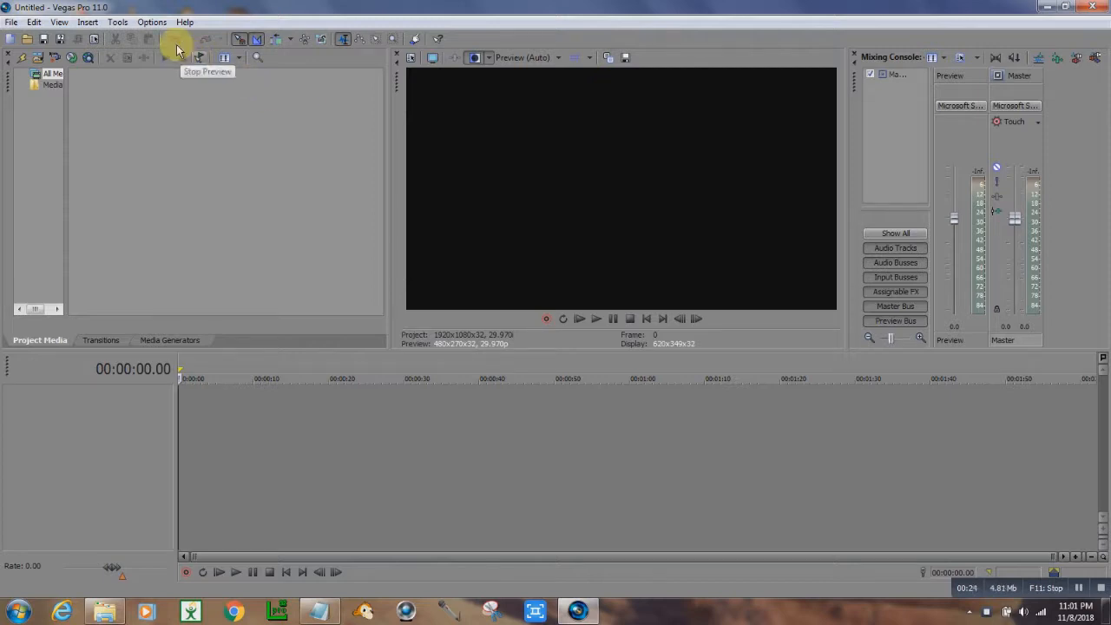
# - Open Preferences and review the Audio page's preferred audio editor setting, then close it with OK
pyautogui.click(153, 23)
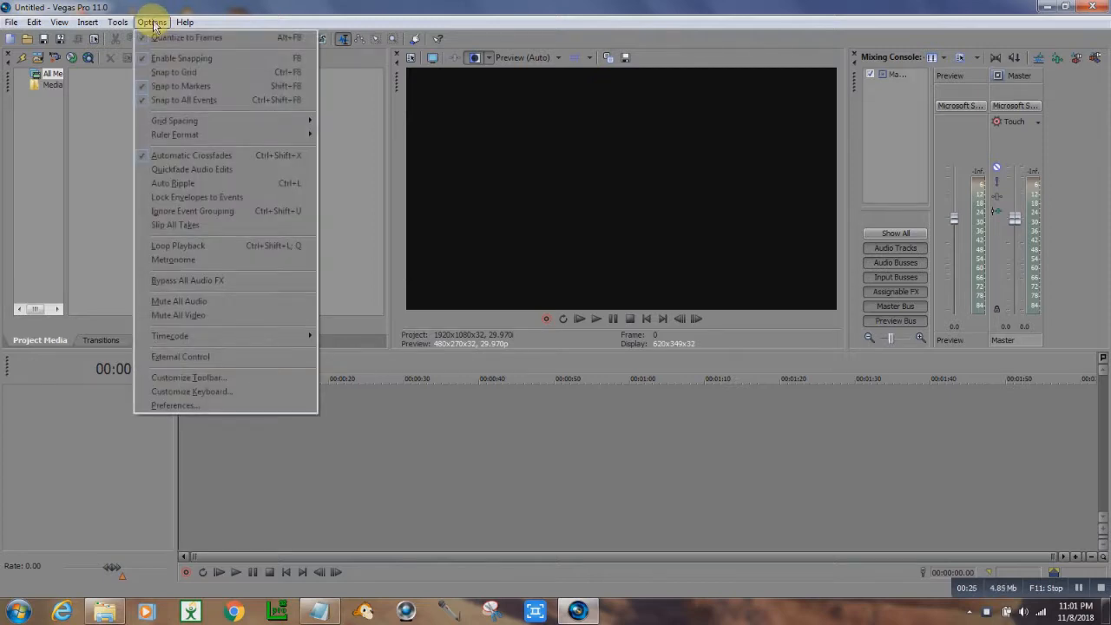
pyautogui.click(184, 408)
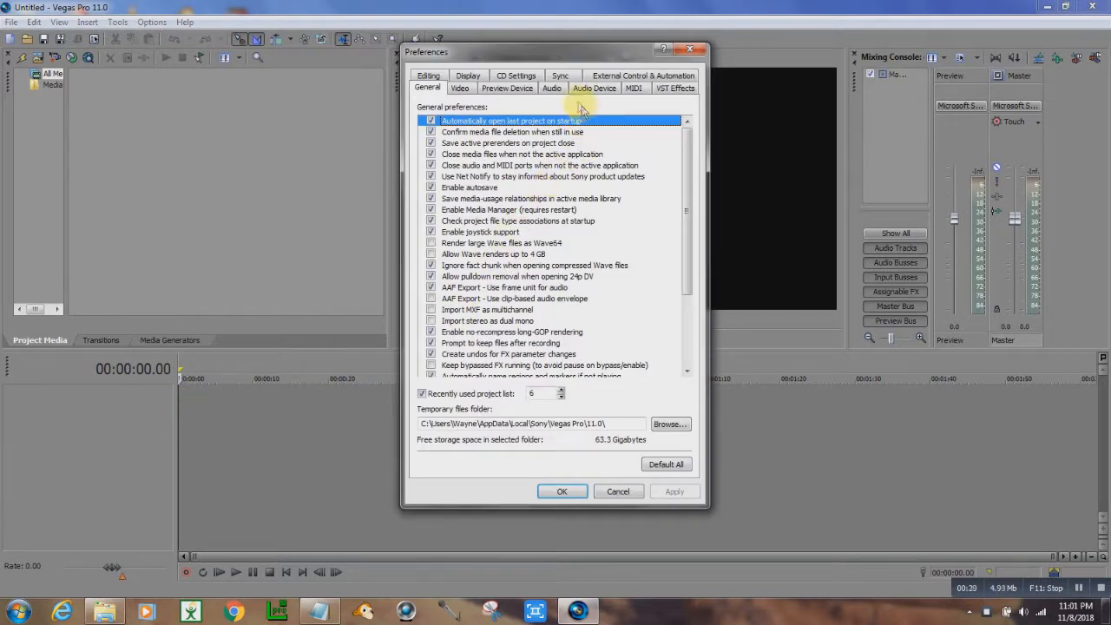
pyautogui.click(549, 88)
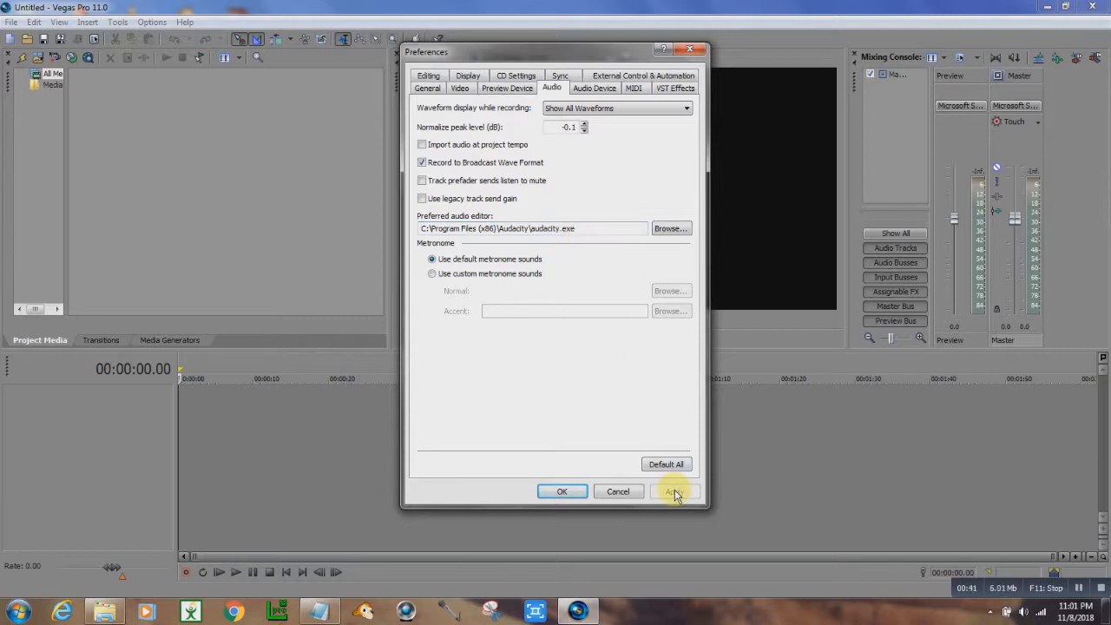
pyautogui.click(564, 491)
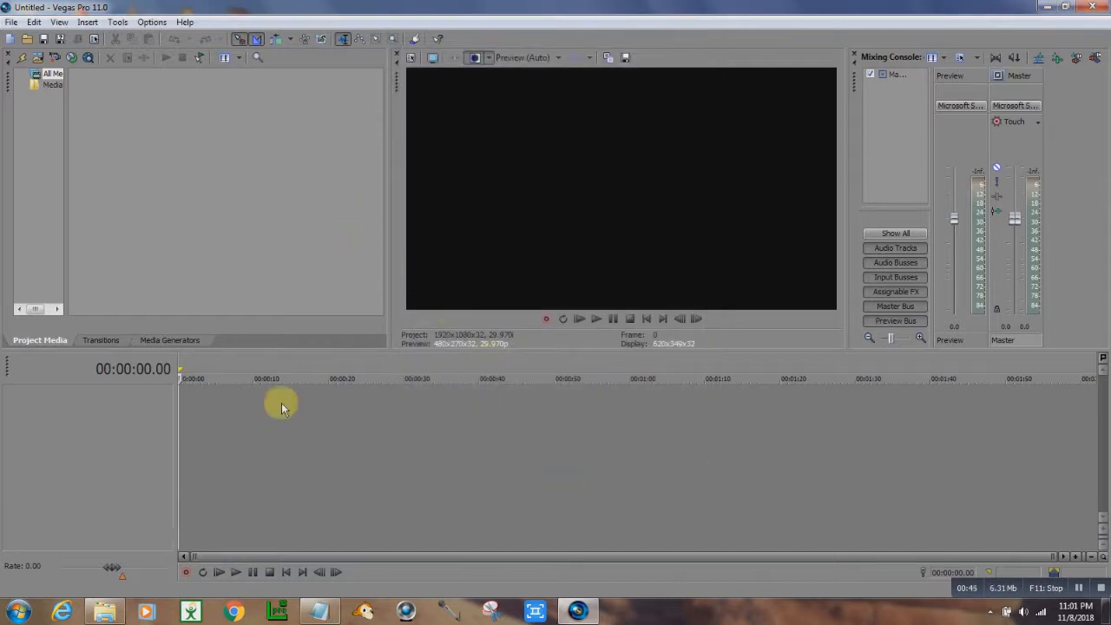
# - Import the 01186 video from the Sony Vegas folder into Project Media and minimize the file browser
pyautogui.click(104, 611)
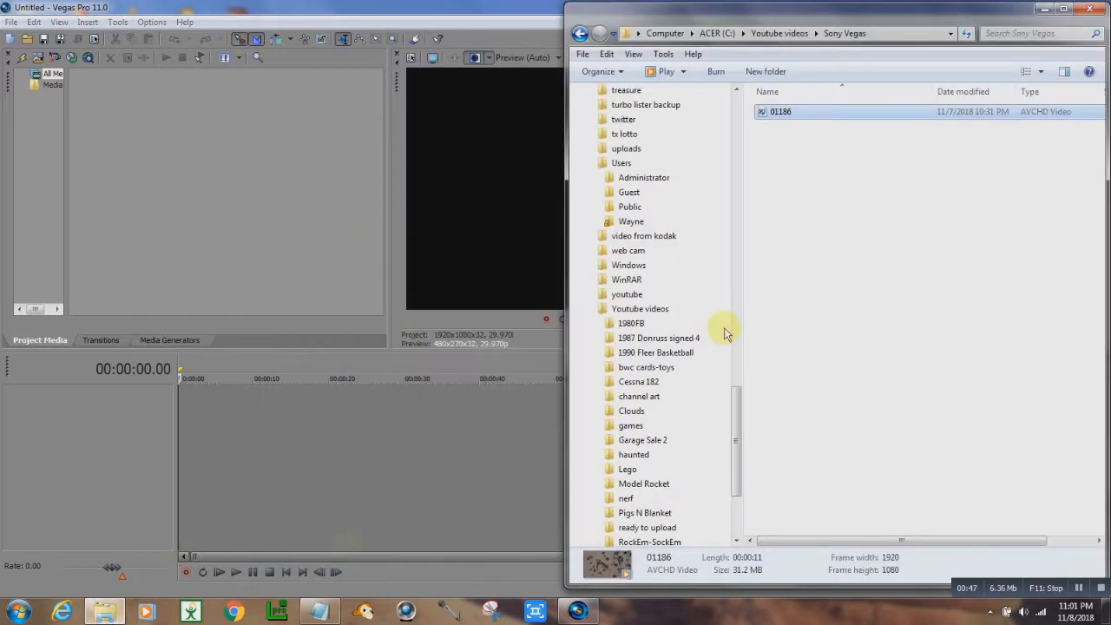
pyautogui.moveTo(769, 112); pyautogui.dragTo(293, 138)
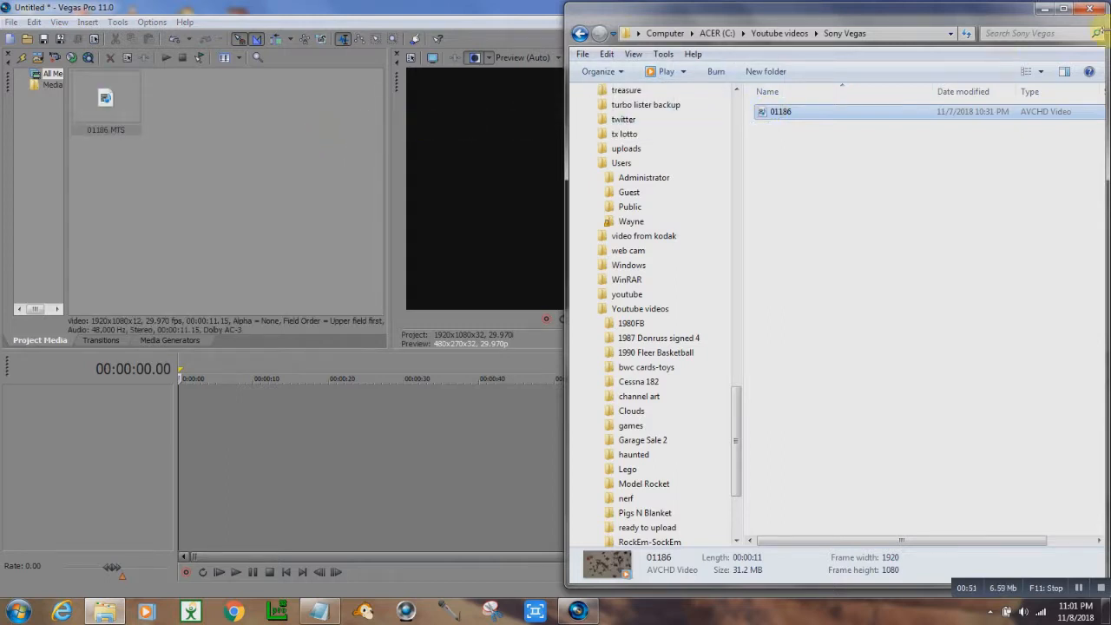
pyautogui.click(1043, 17)
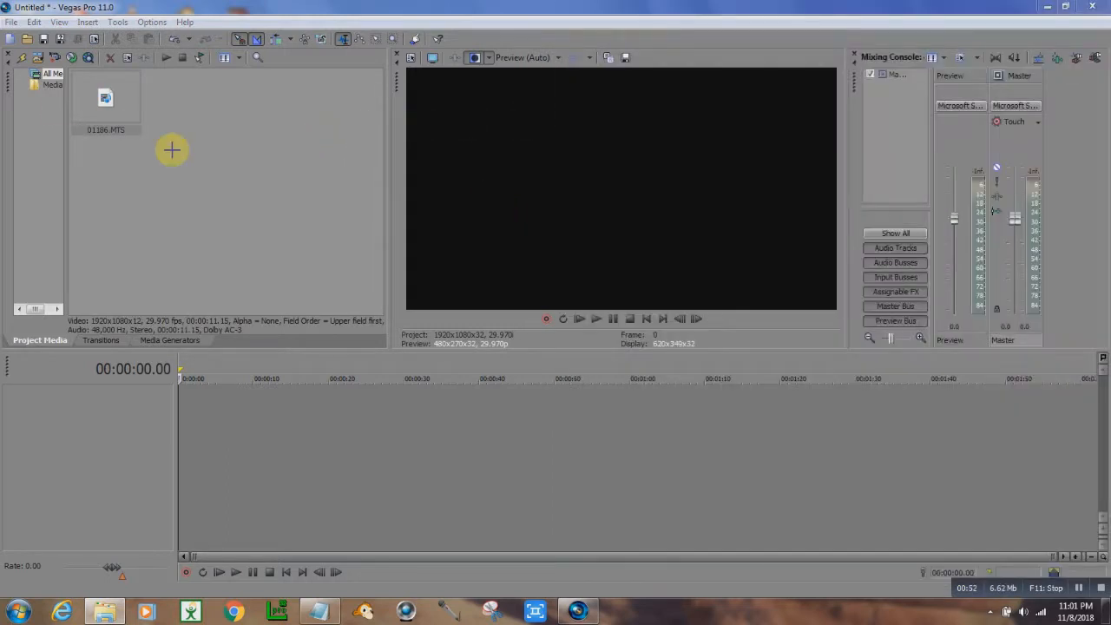
# - Place 01186.MTS on the timeline at about 25 seconds and play it back in the preview
pyautogui.click(90, 105)
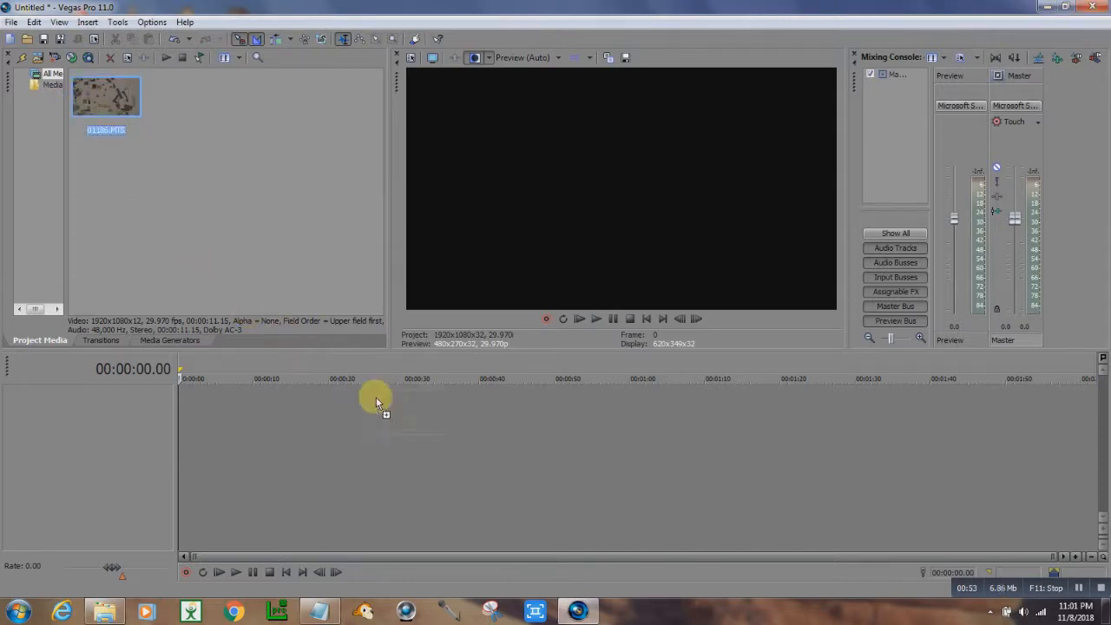
pyautogui.moveTo(376, 400); pyautogui.dragTo(373, 401)
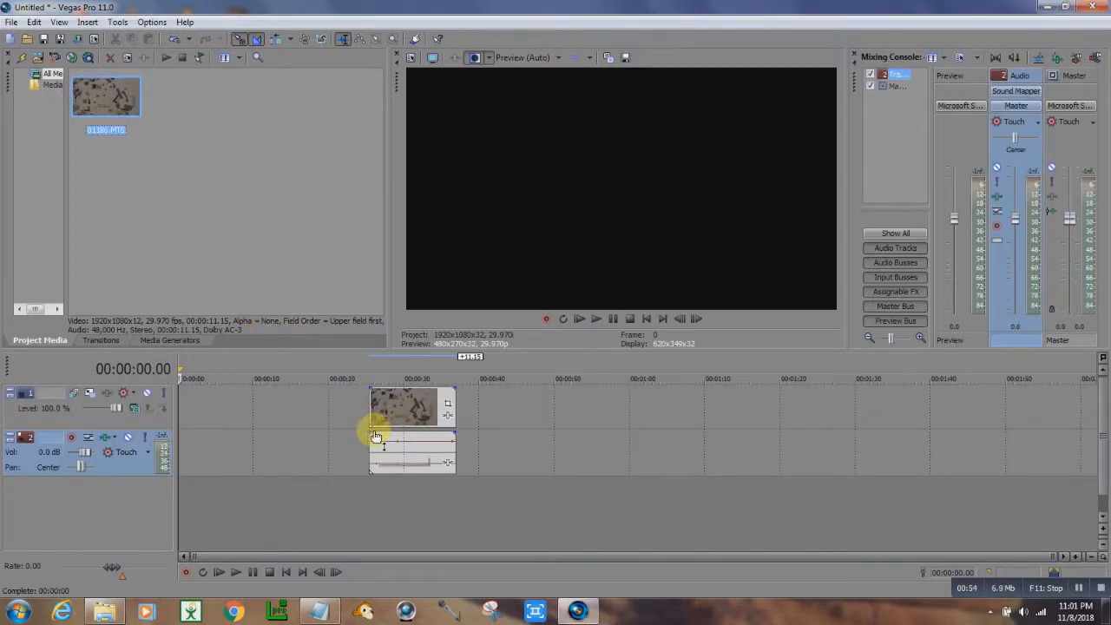
pyautogui.click(369, 430)
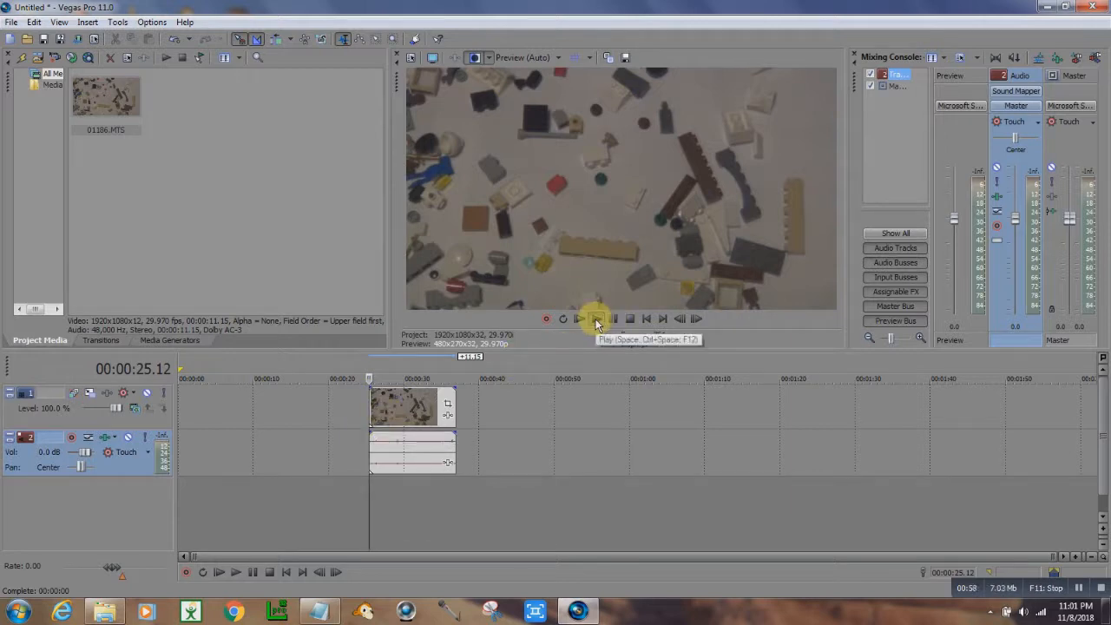
pyautogui.click(597, 321)
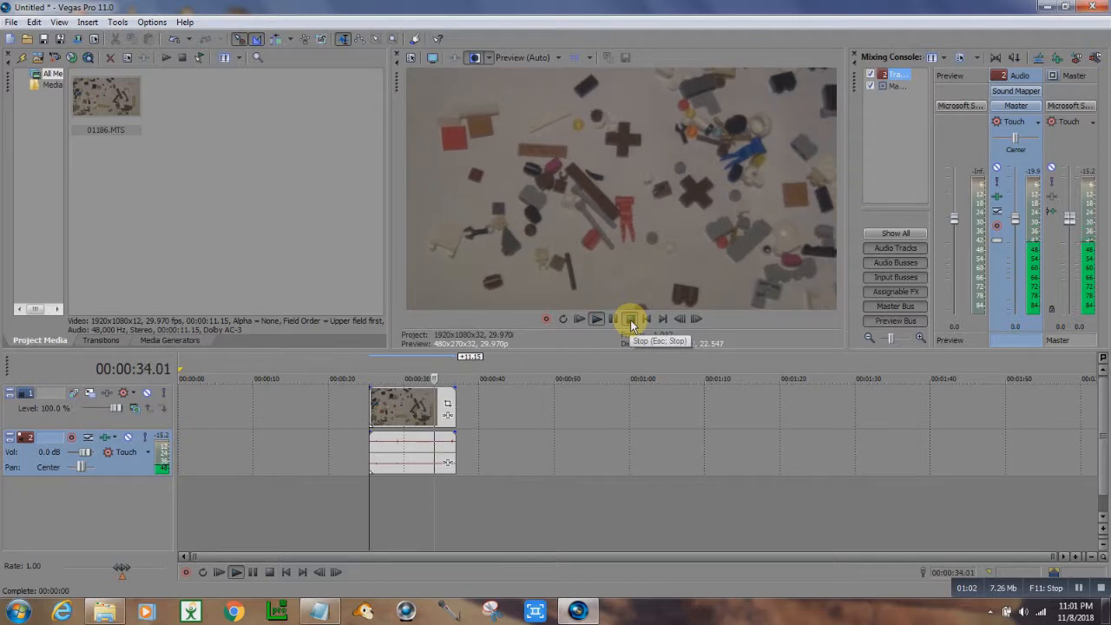
pyautogui.click(632, 320)
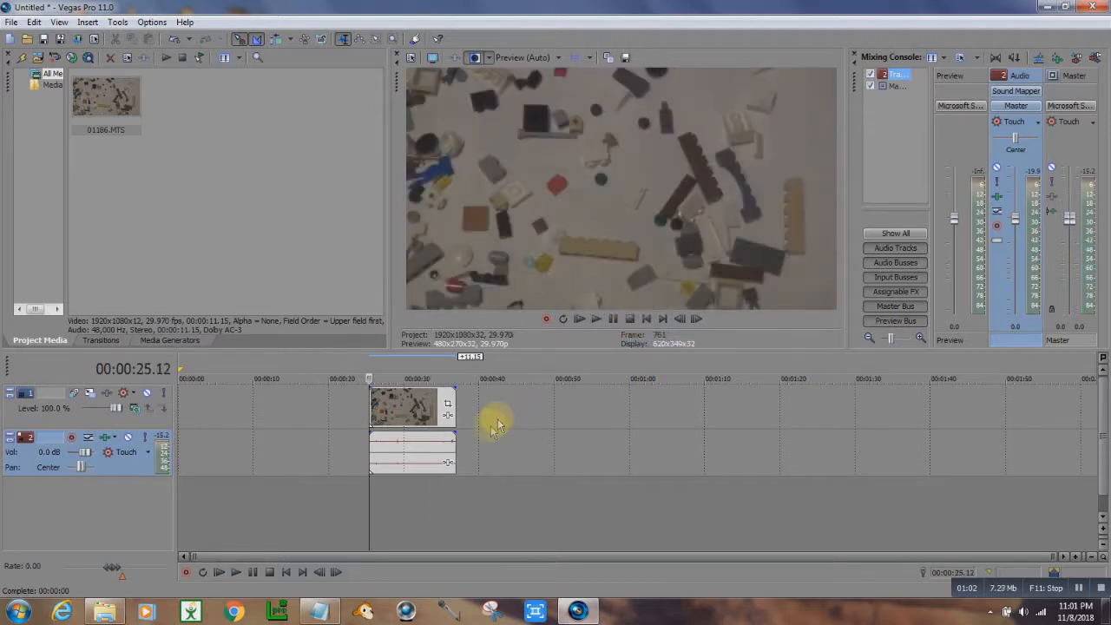
# - Open a copy of the clip's audio event in the audio editor and dismiss the Audacity welcome dialog
pyautogui.click(405, 451)
pyautogui.rightClick(405, 451)
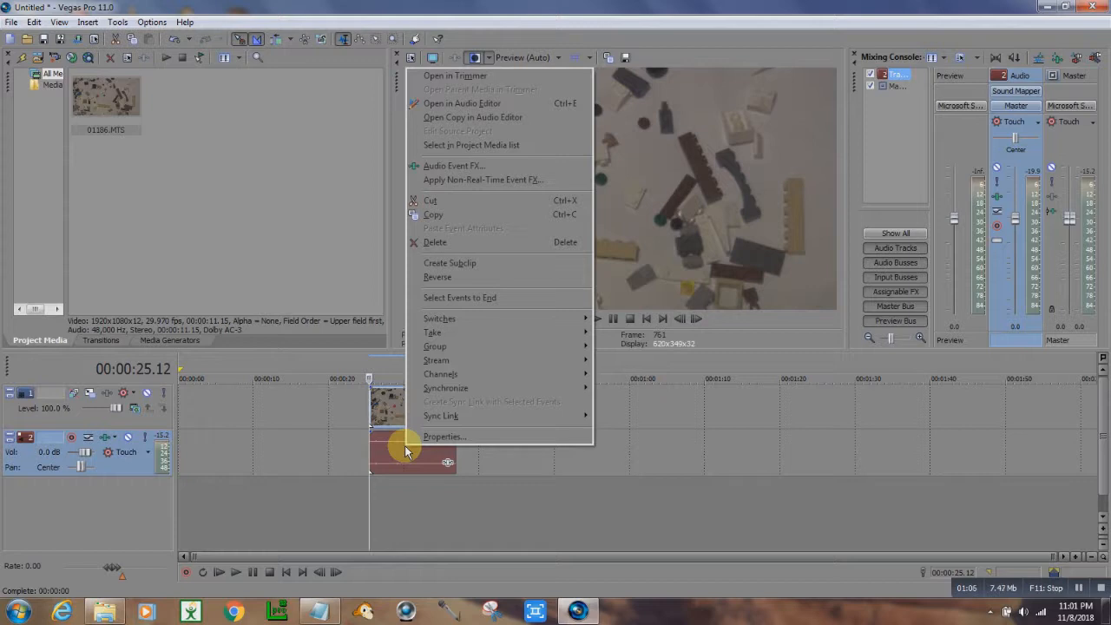
pyautogui.click(470, 123)
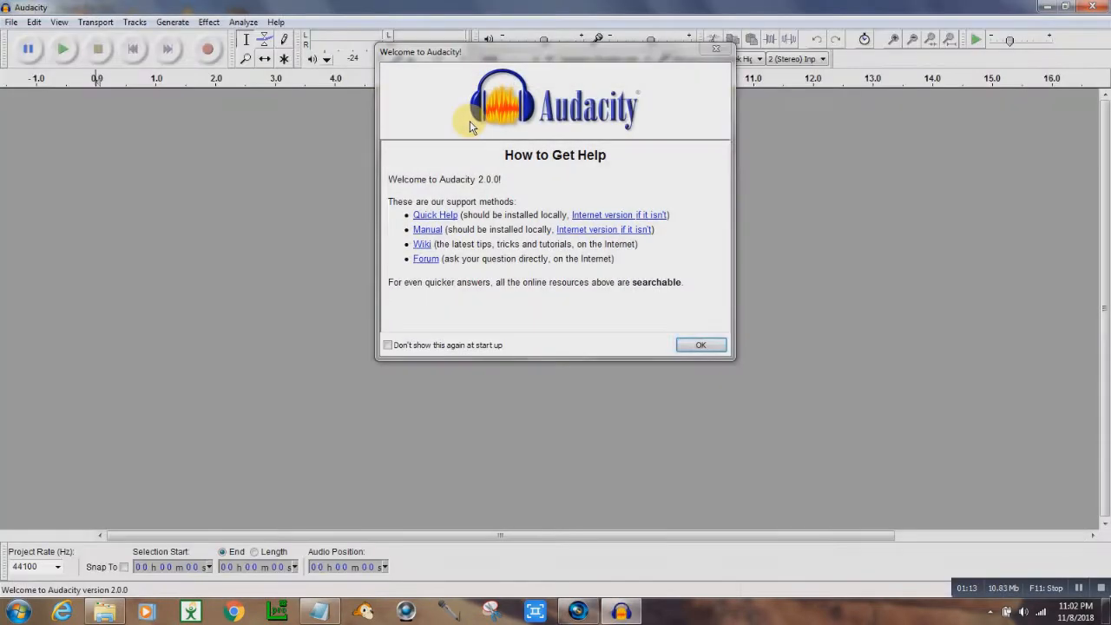
pyautogui.click(708, 344)
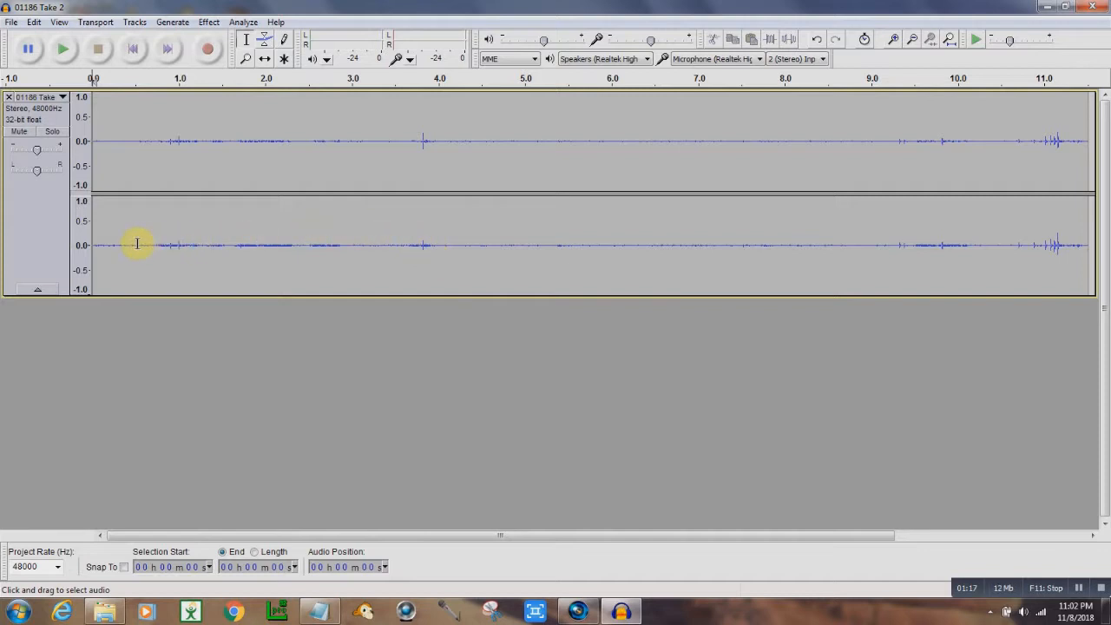
# - Select about 1 to 4.5 seconds of background noise and capture it with Noise Removal's Get Noise Profile
pyautogui.moveTo(137, 244); pyautogui.dragTo(446, 253)
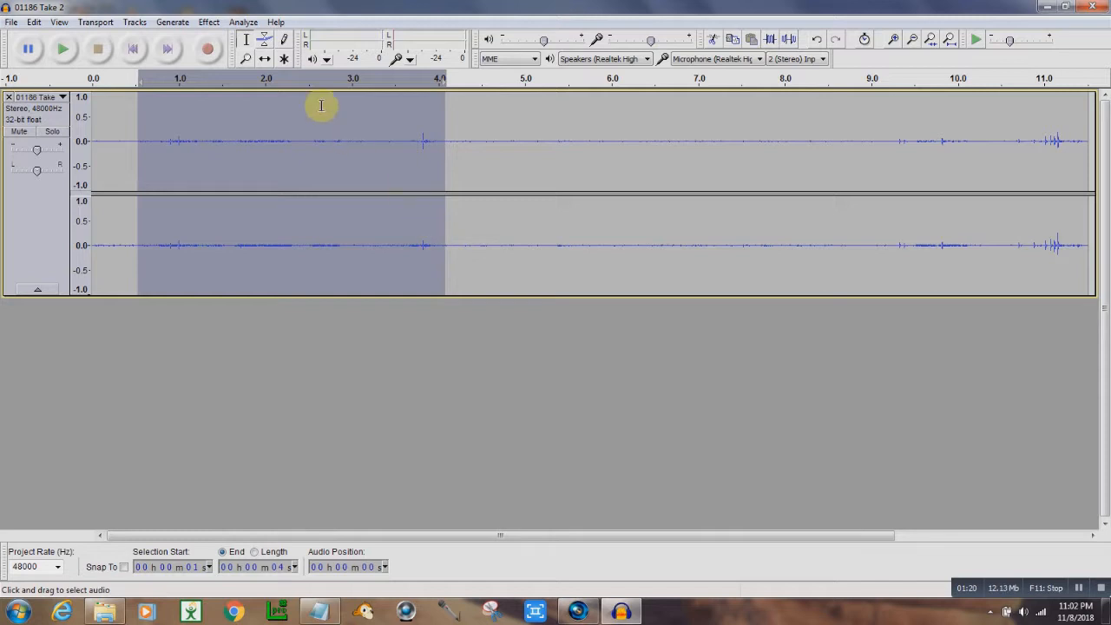
pyautogui.click(209, 23)
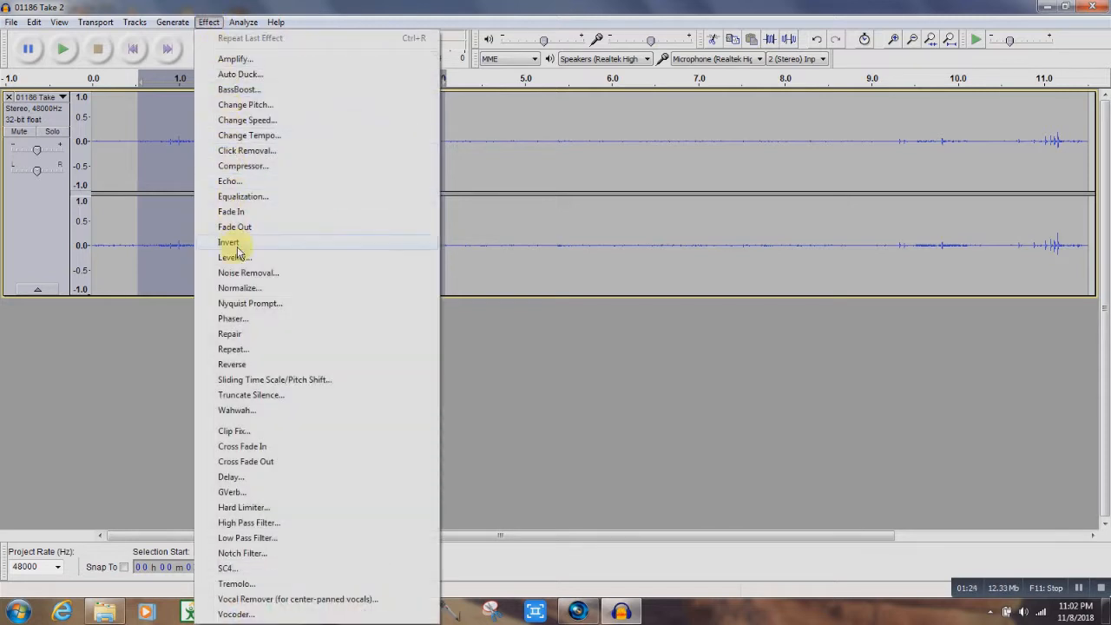
pyautogui.click(245, 273)
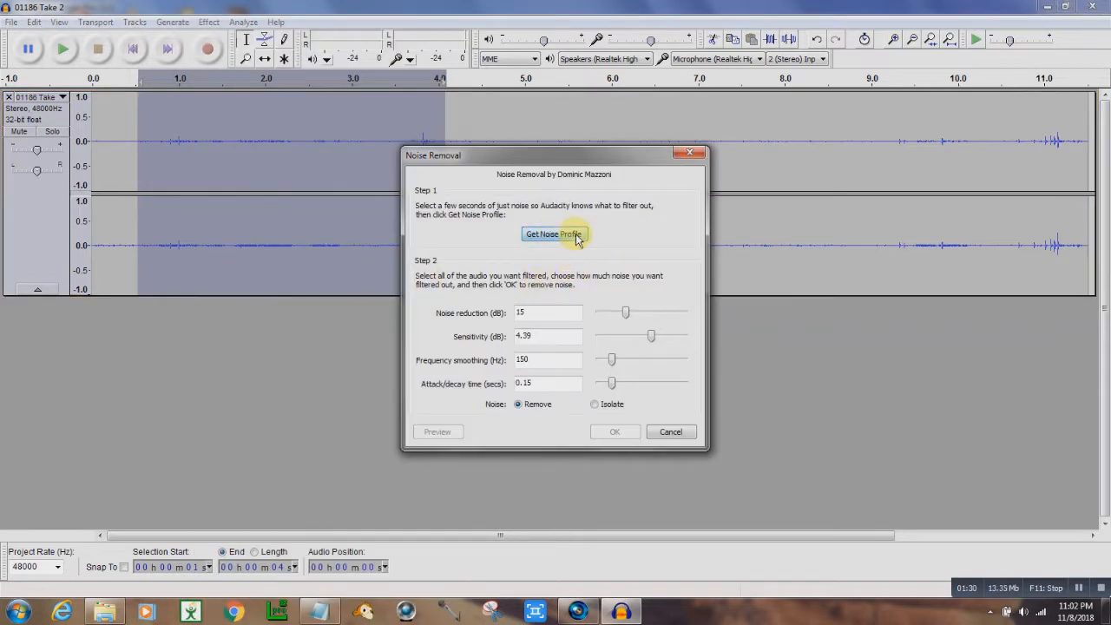
pyautogui.click(575, 235)
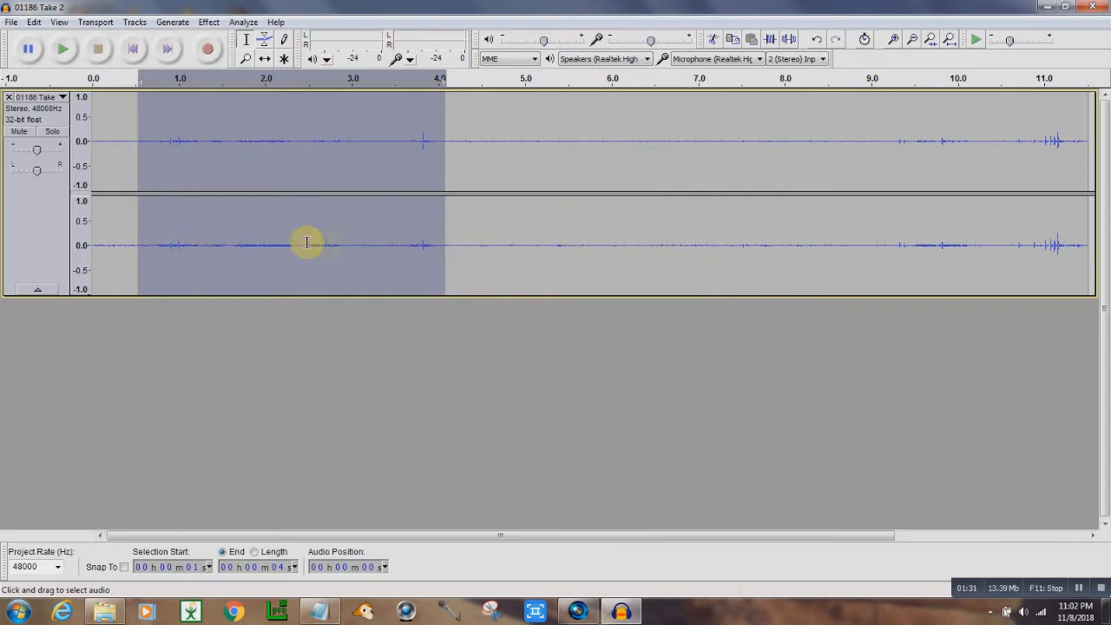
# - Select the whole track and apply Noise Removal with 15 dB reduction, 4.39 sensitivity, and Remove
pyautogui.click(247, 141)
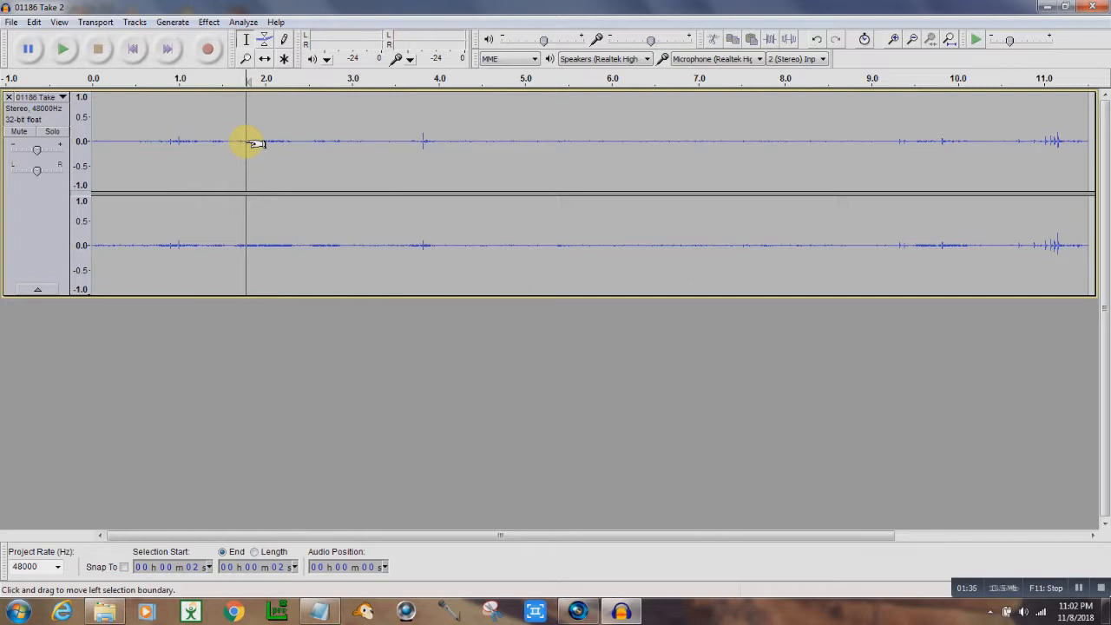
pyautogui.hotkey('ctrl', 'a')
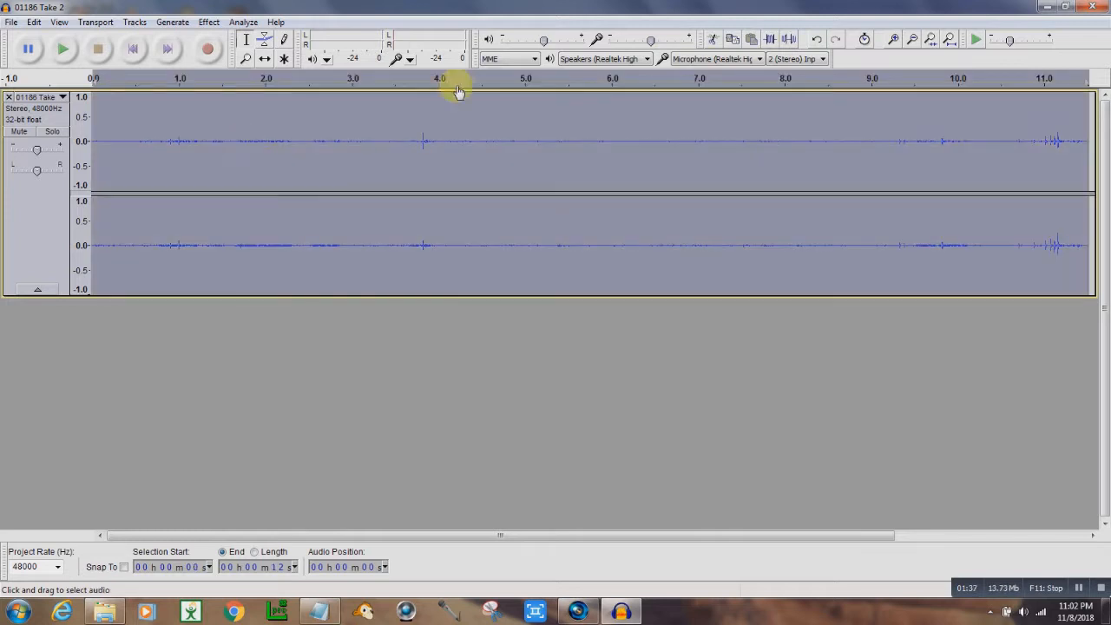
pyautogui.click(209, 21)
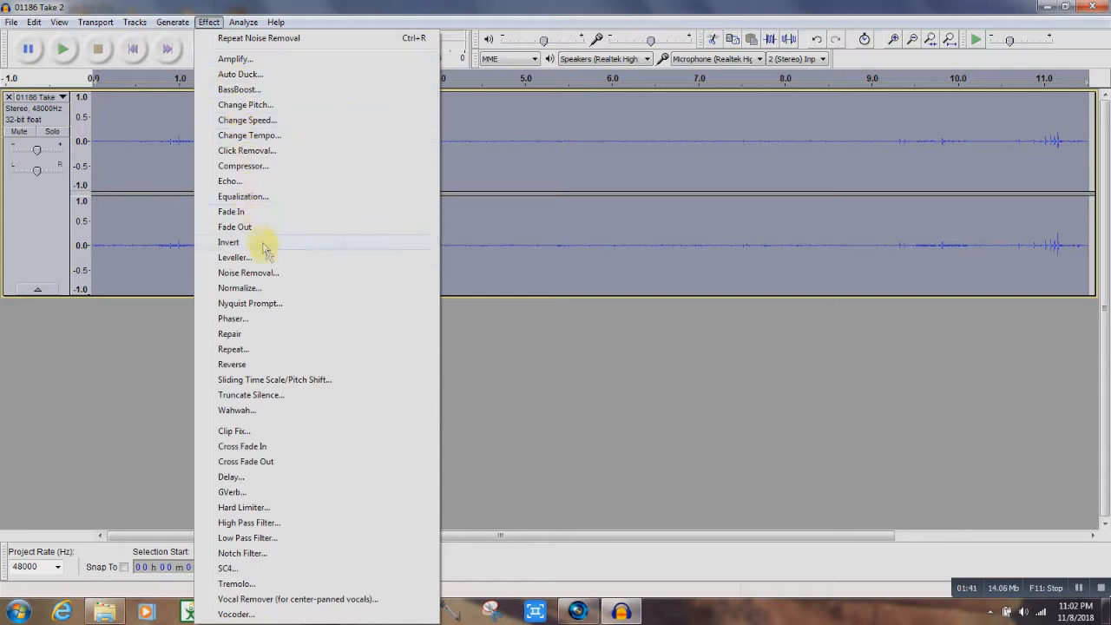
pyautogui.click(260, 273)
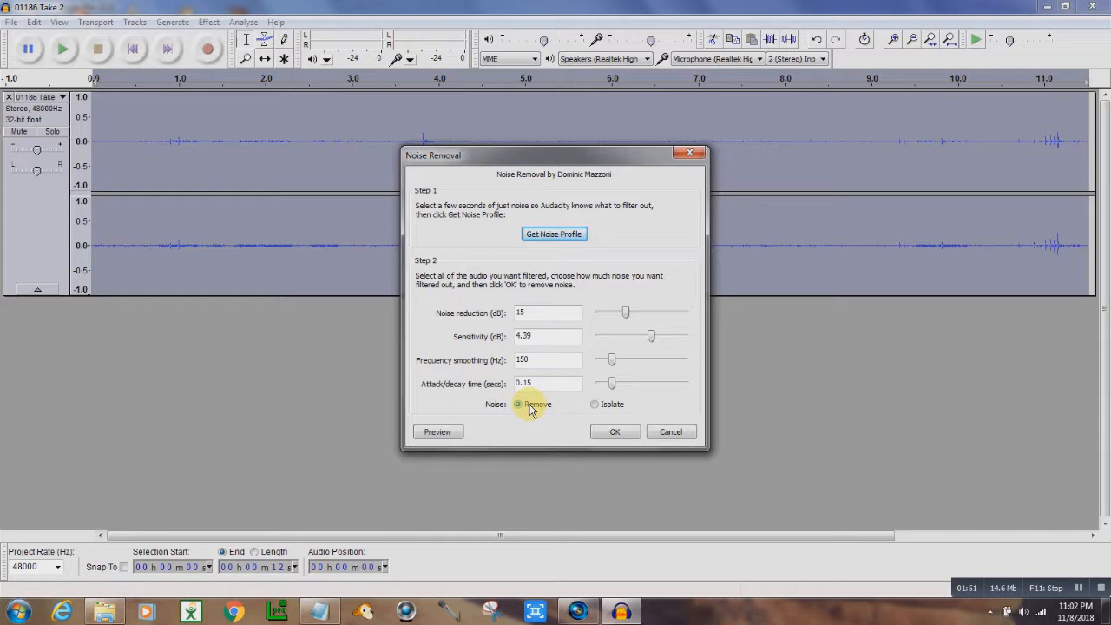
pyautogui.click(612, 432)
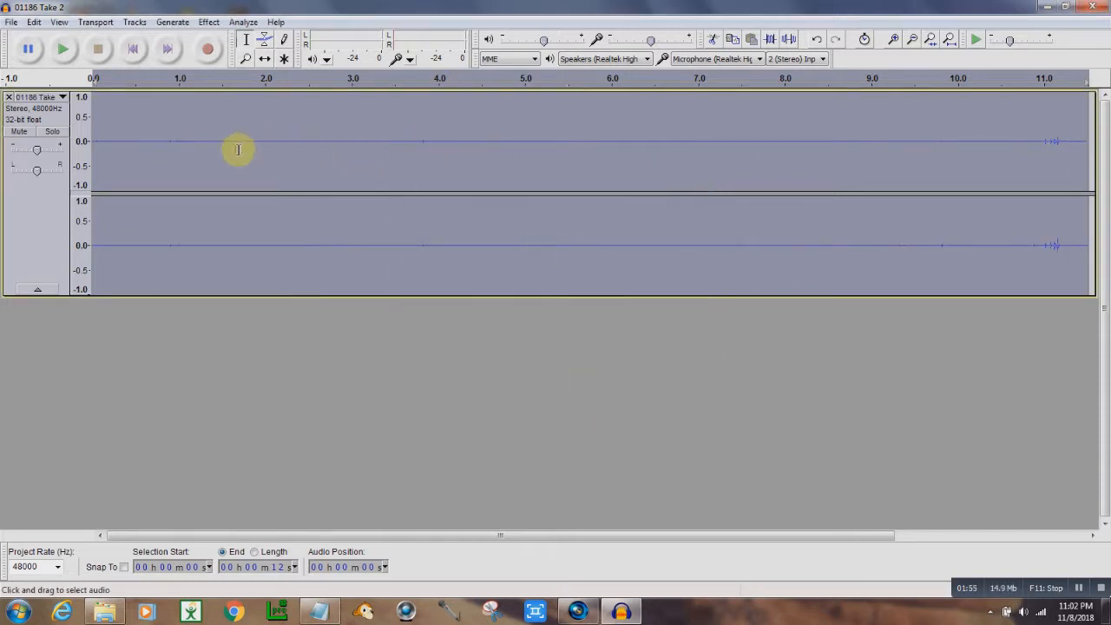
# - Export the cleaned audio as the WAV file 01186 Take 2, replacing the existing file and accepting metadata
pyautogui.click(12, 22)
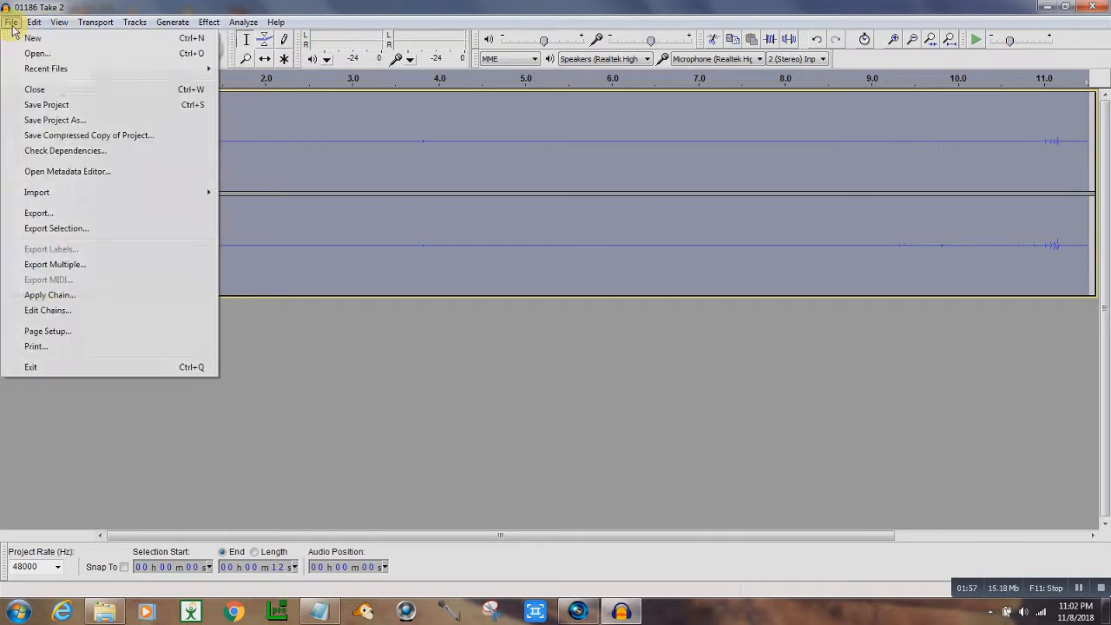
pyautogui.click(50, 213)
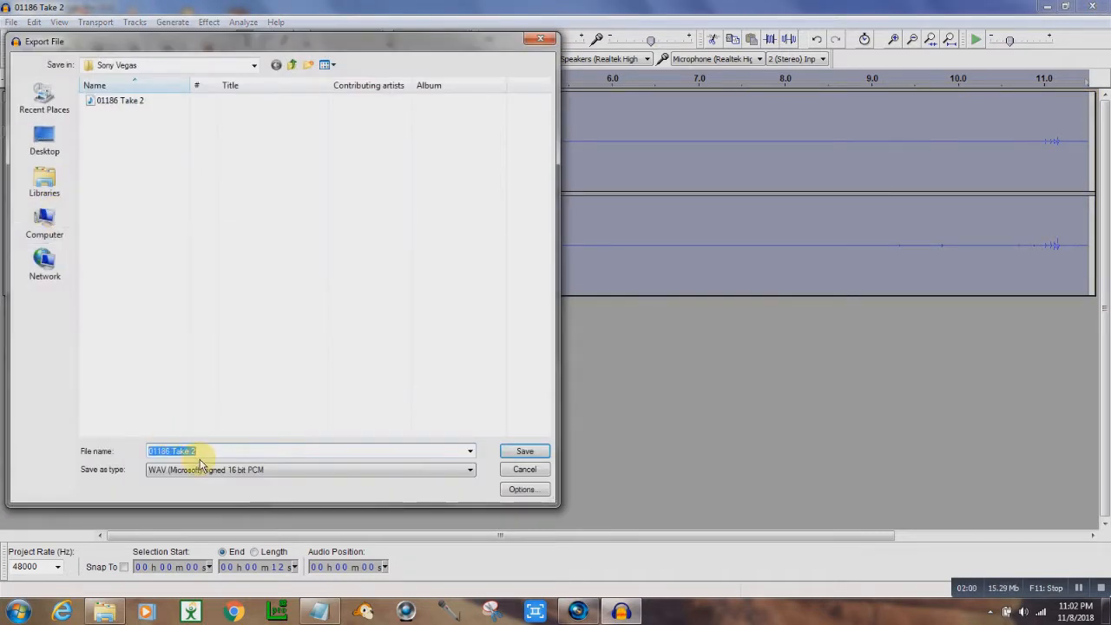
pyautogui.click(533, 453)
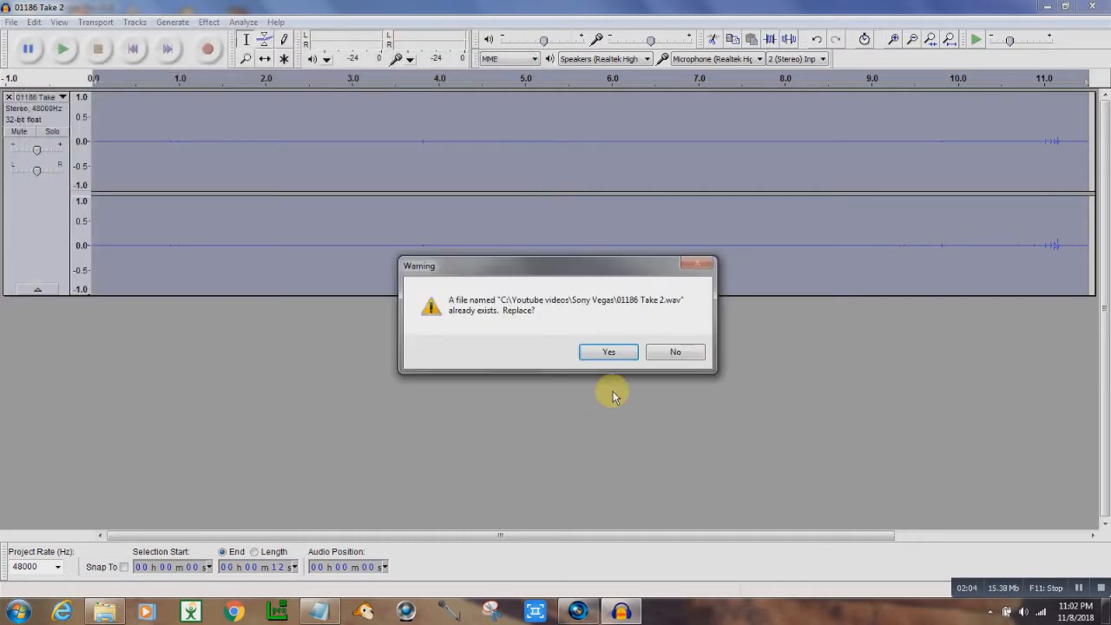
pyautogui.click(610, 353)
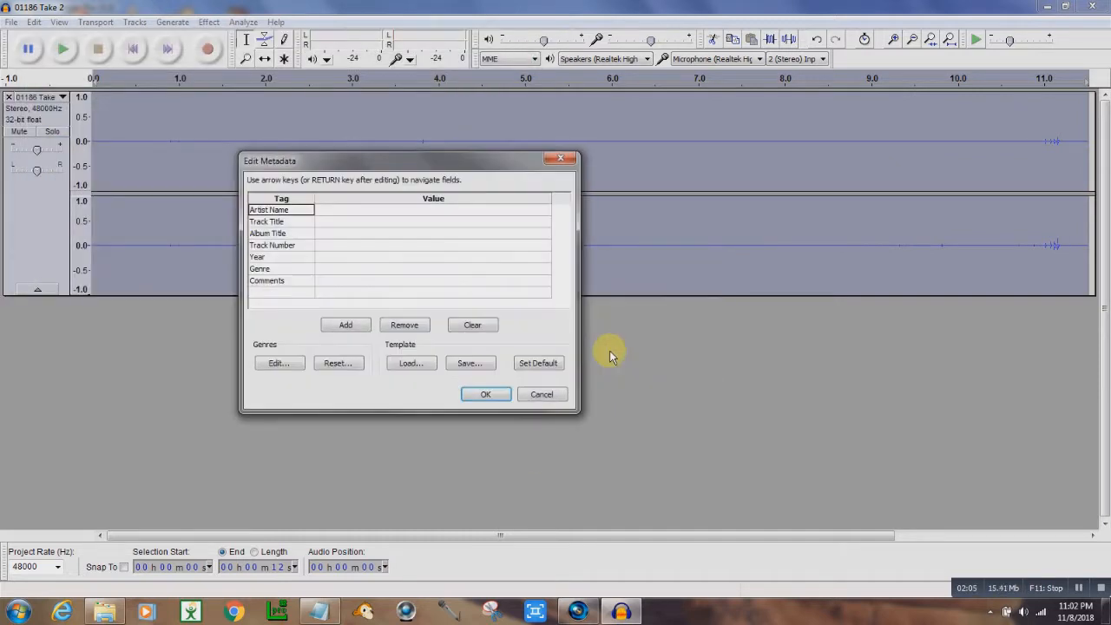
pyautogui.click(486, 395)
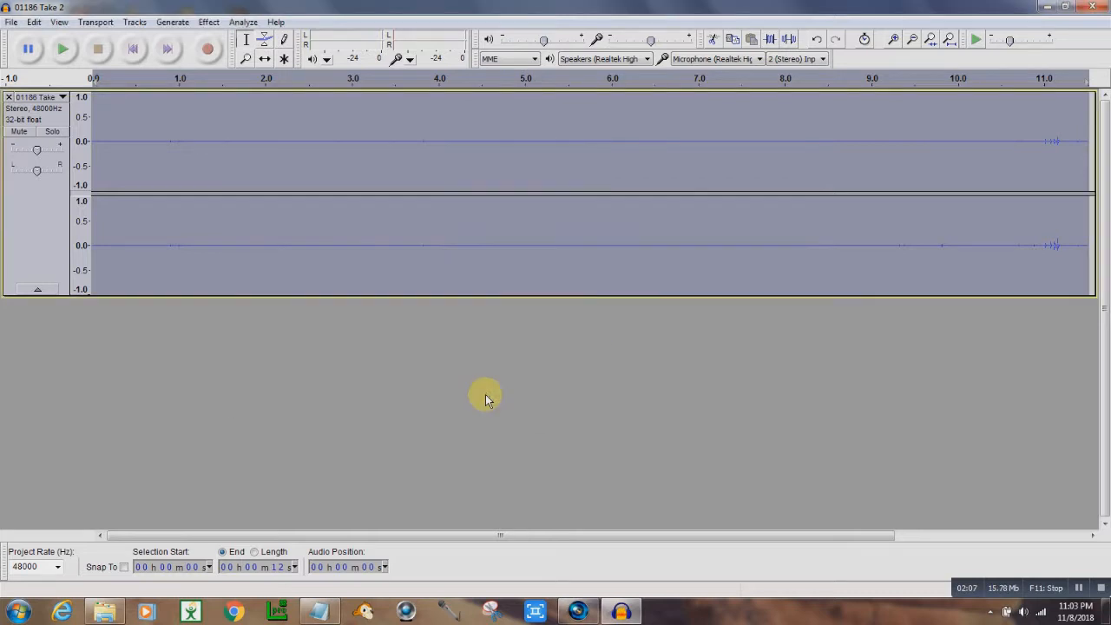
# - Return to Vegas, add 01186.MTS at the timeline's start, and play it back in the preview
pyautogui.click(1046, 8)
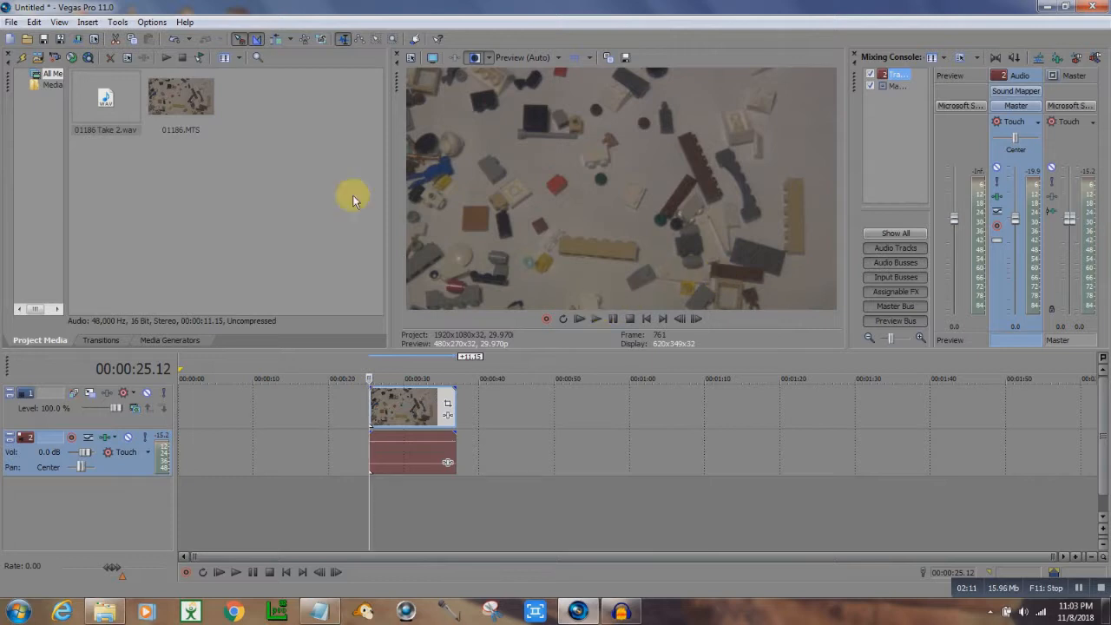
pyautogui.click(101, 131)
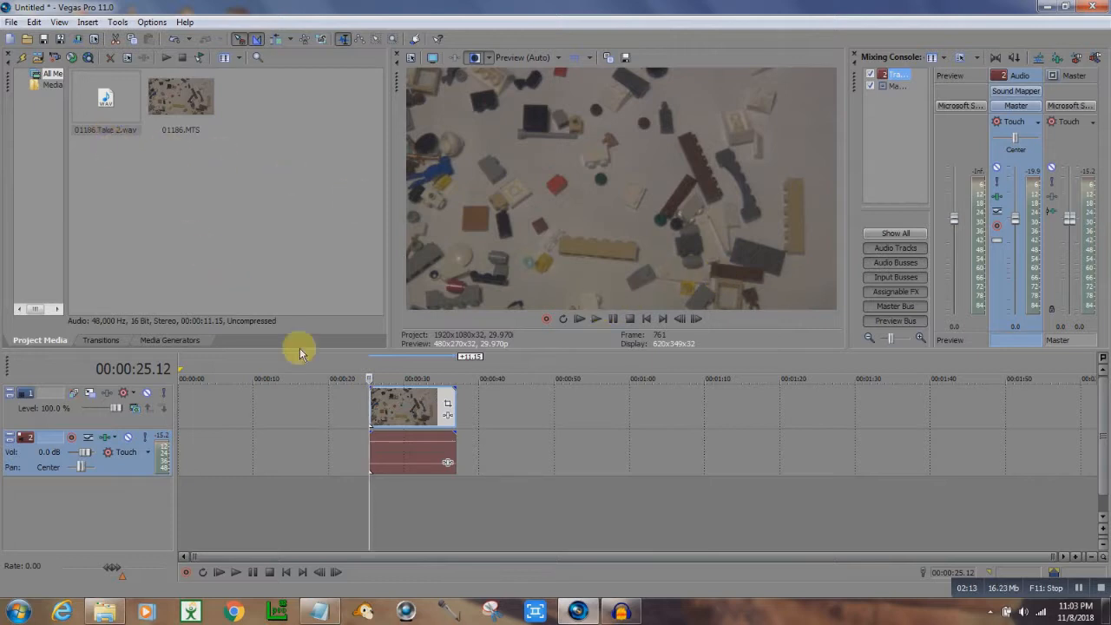
pyautogui.moveTo(181, 100); pyautogui.dragTo(185, 422)
pyautogui.click(179, 480)
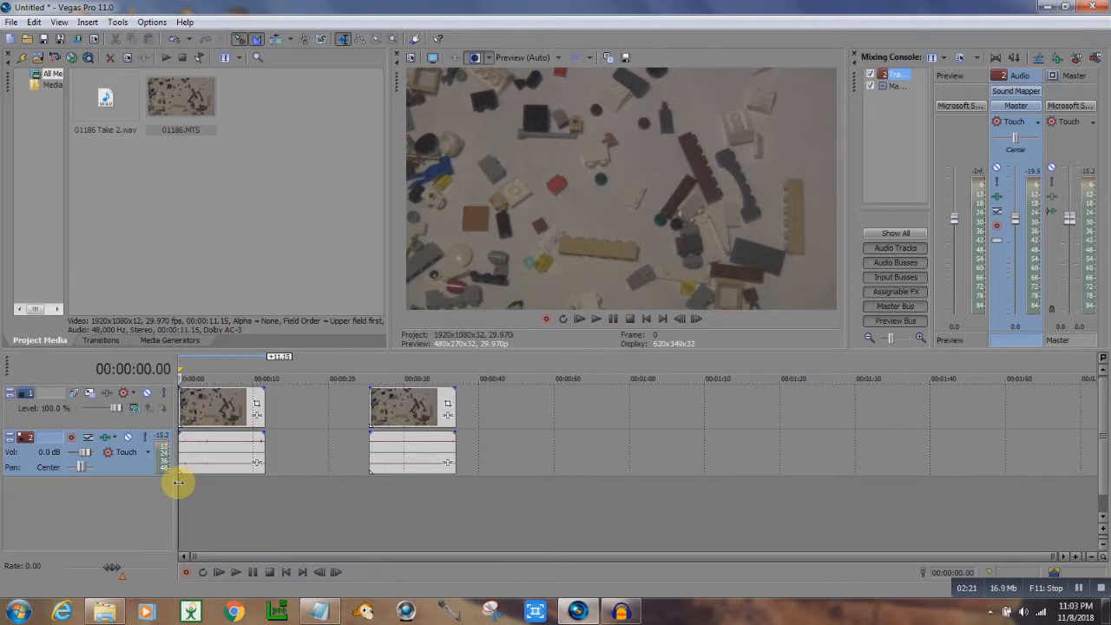
pyautogui.click(595, 319)
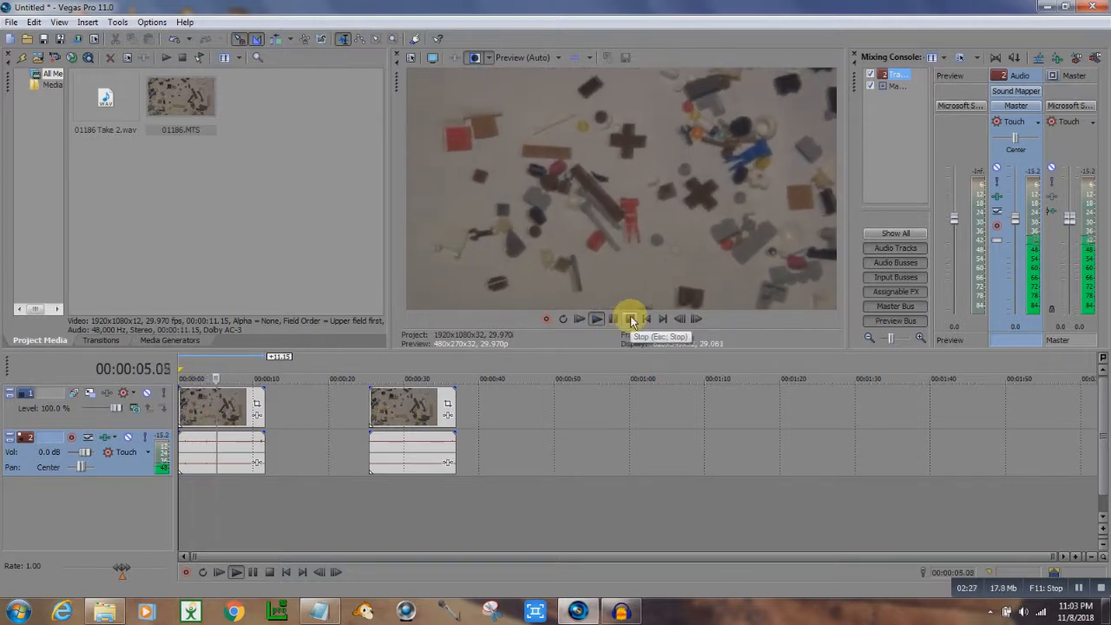
# - Stop playback, select the clip placed later on the timeline, and play it back in the preview to check the audio
pyautogui.click(631, 319)
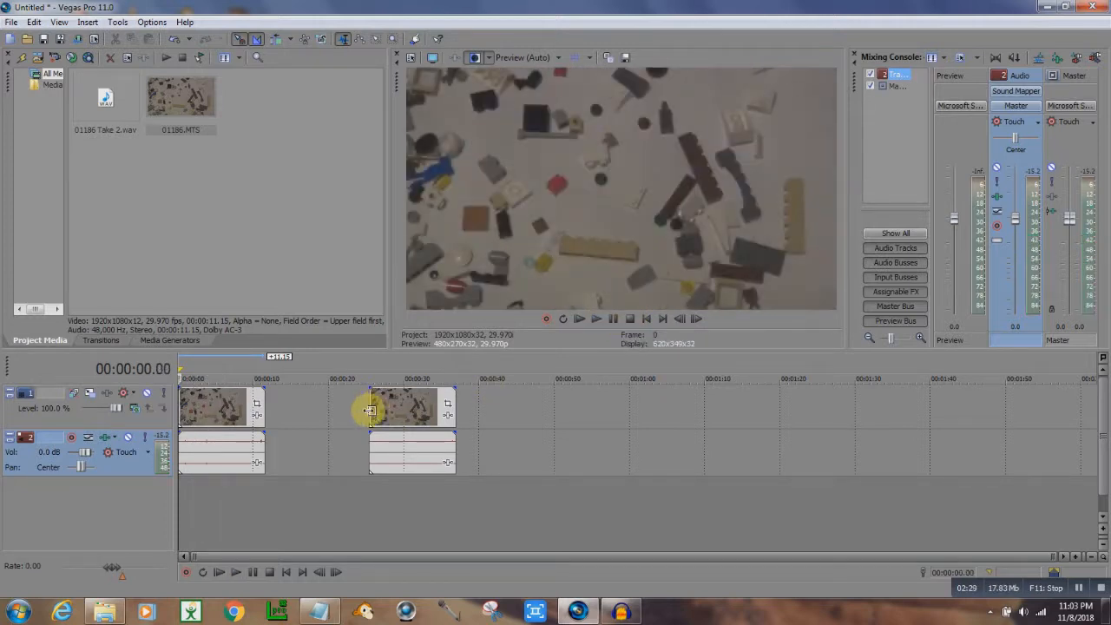
pyautogui.click(369, 410)
pyautogui.click(595, 320)
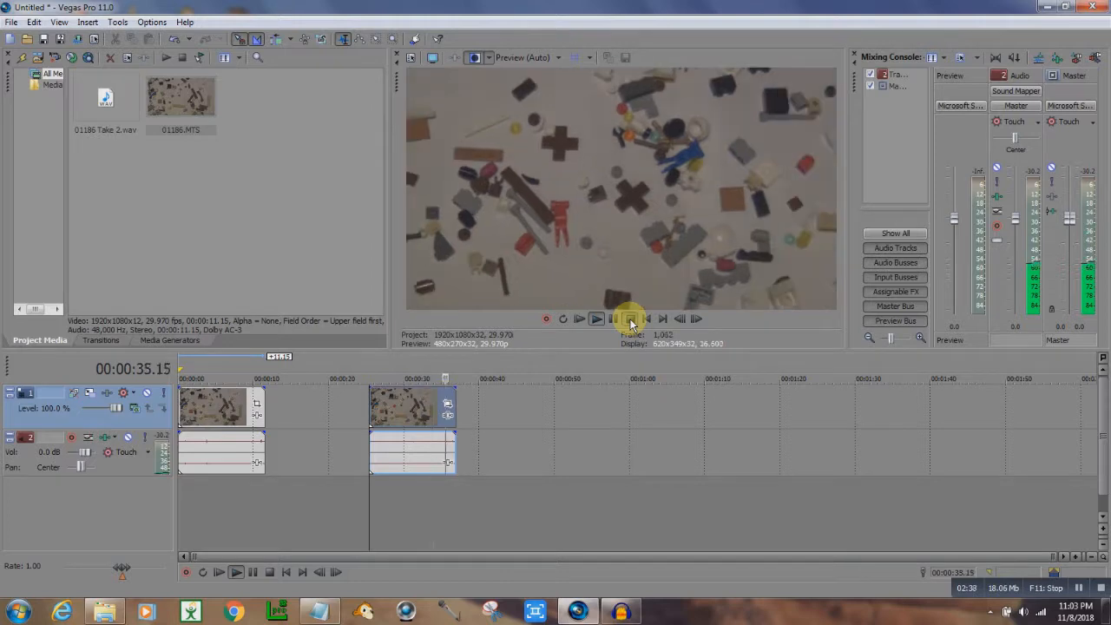
pyautogui.click(631, 322)
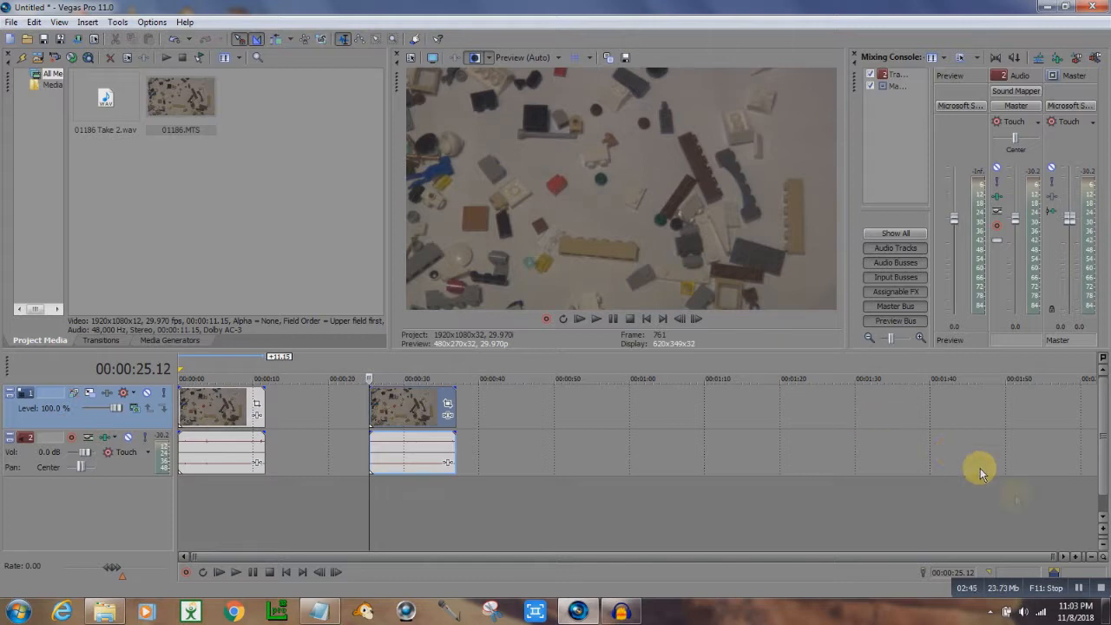
pyautogui.click(1080, 586)
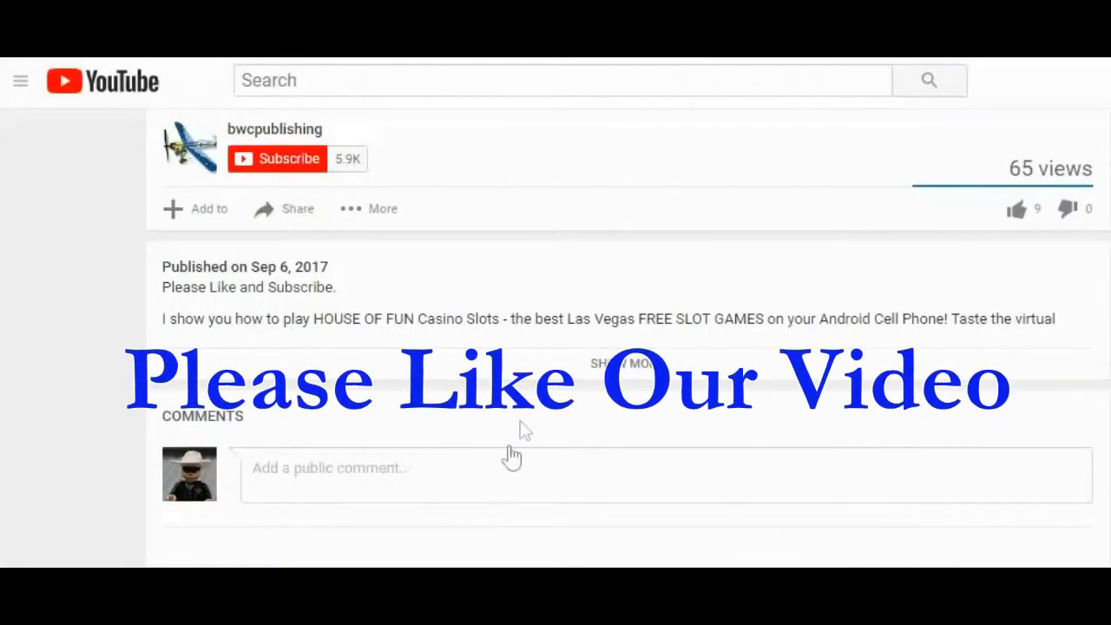
# - Like the video and post the comment "Leave a comment and tell me what you think"
pyautogui.click(1018, 211)
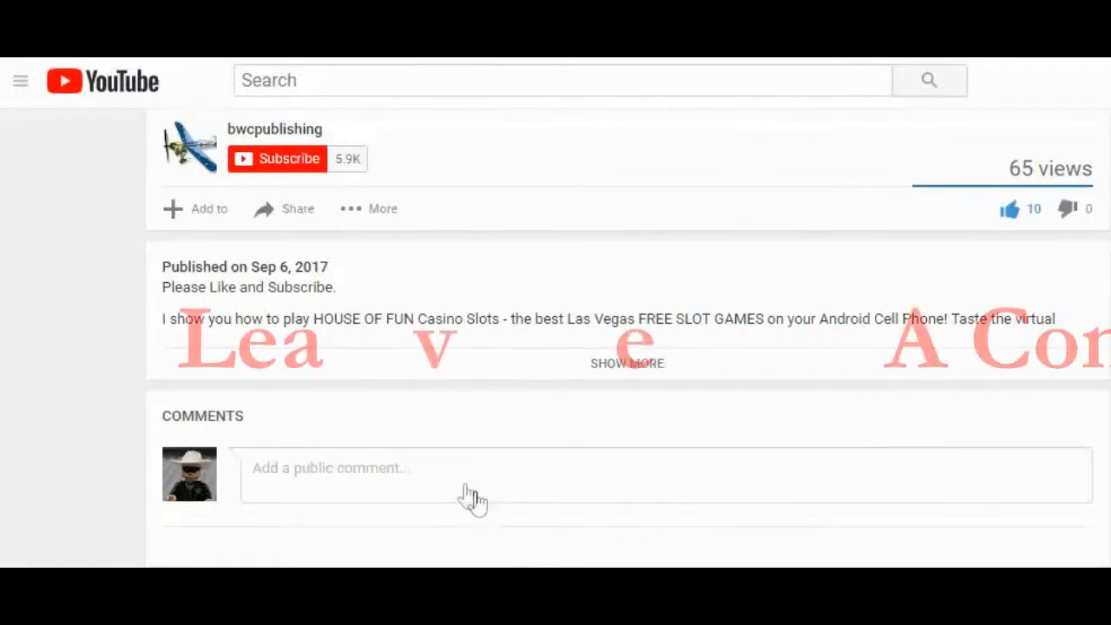
pyautogui.click(387, 469)
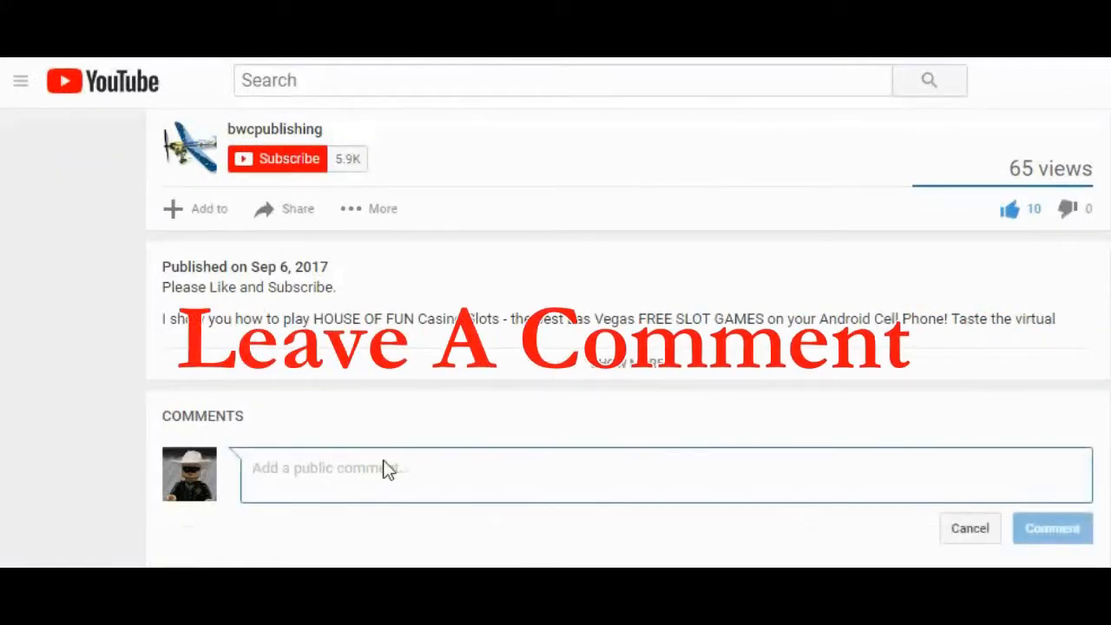
pyautogui.write('Leave')
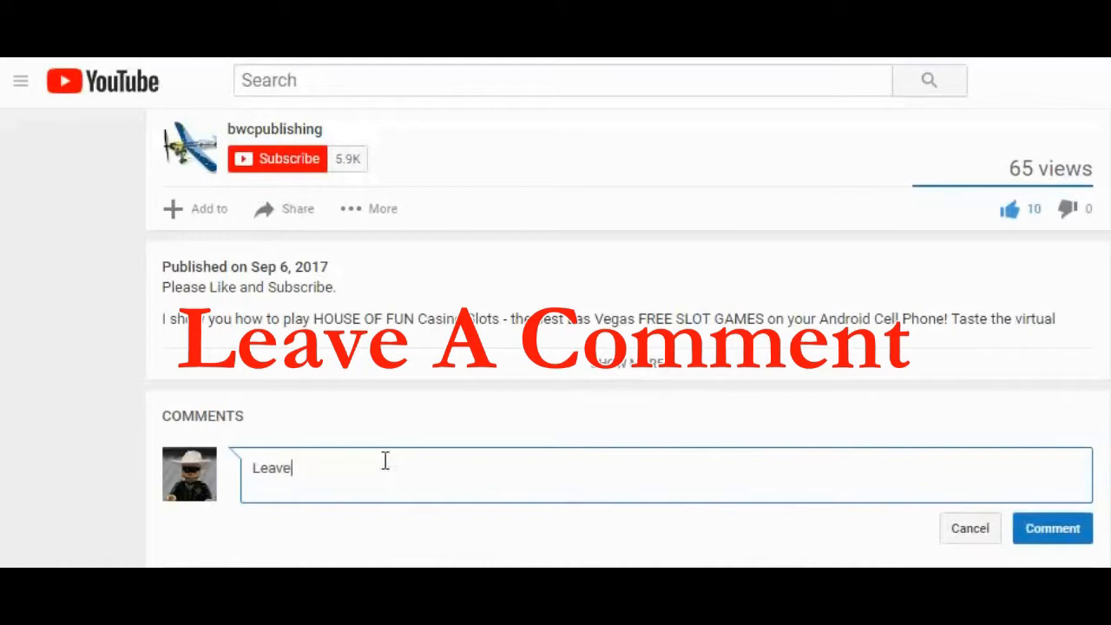
pyautogui.write(' a comment and tell me wh')
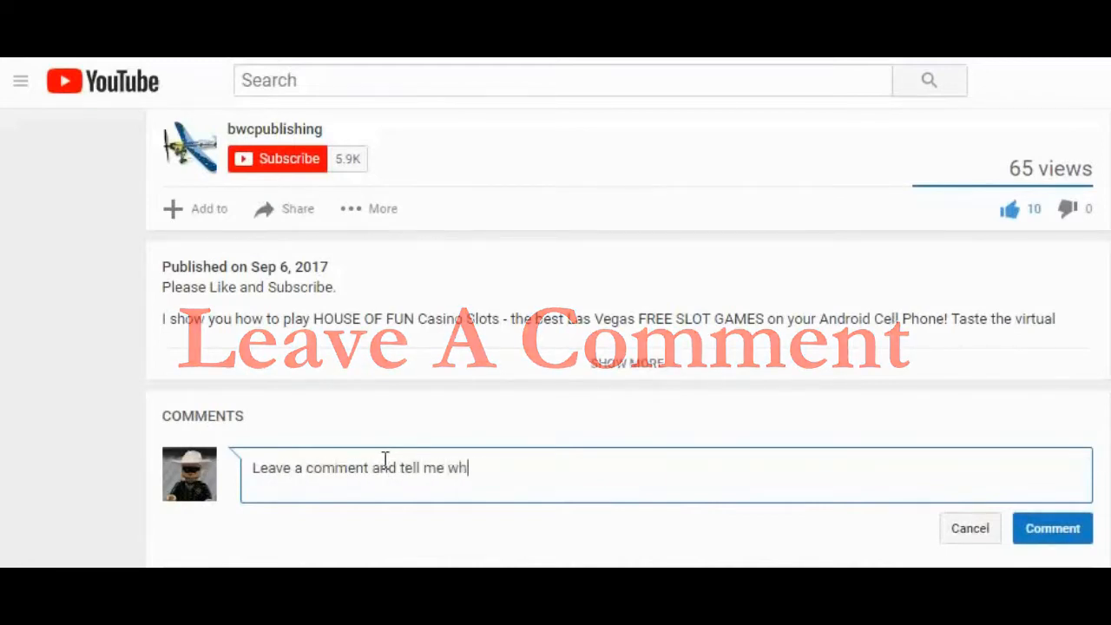
pyautogui.write('at you think')
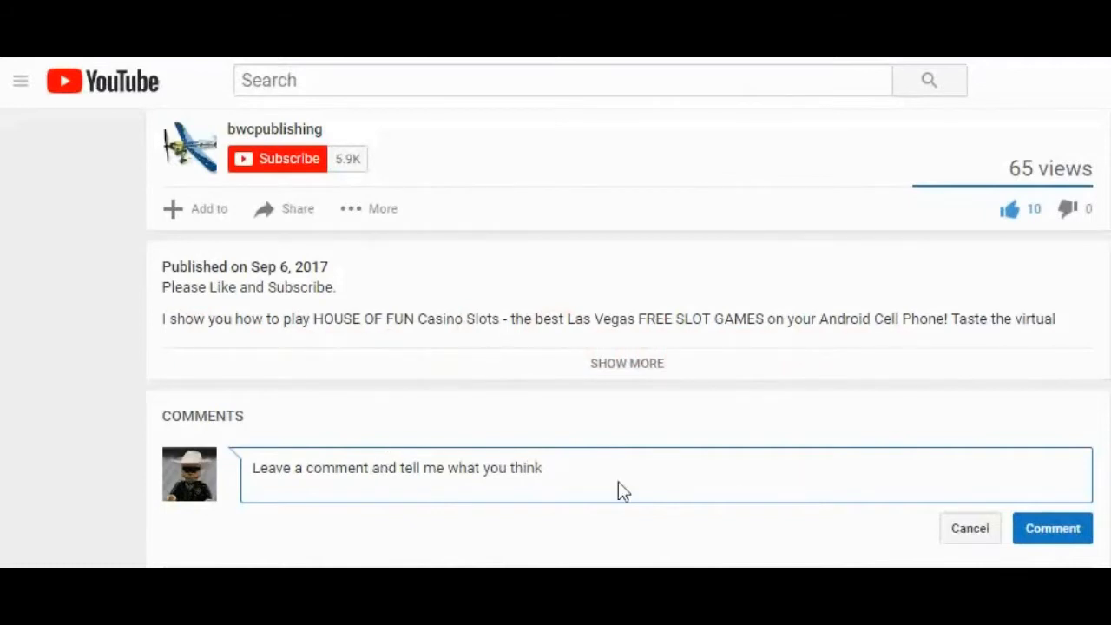
pyautogui.click(1052, 530)
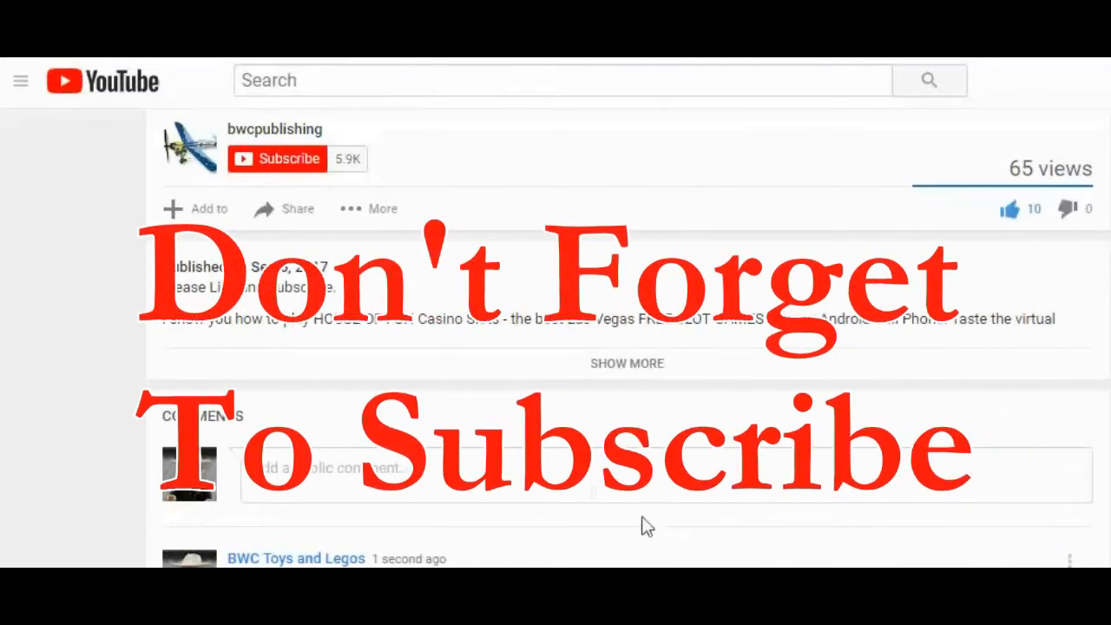
# - Subscribe to the bwcpublishing channel
pyautogui.click(286, 162)
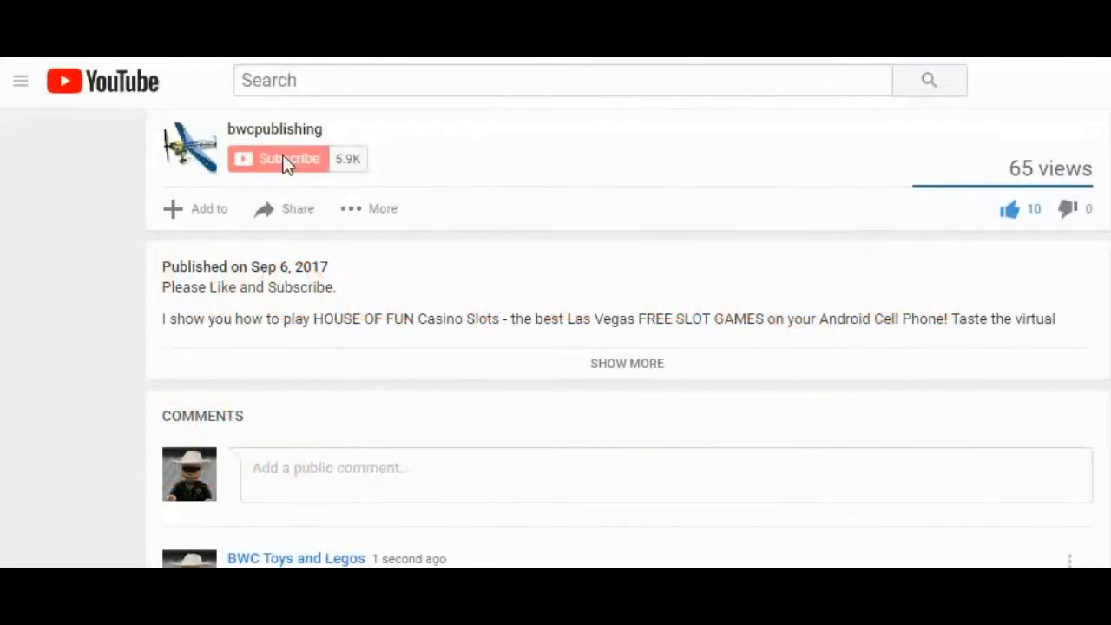